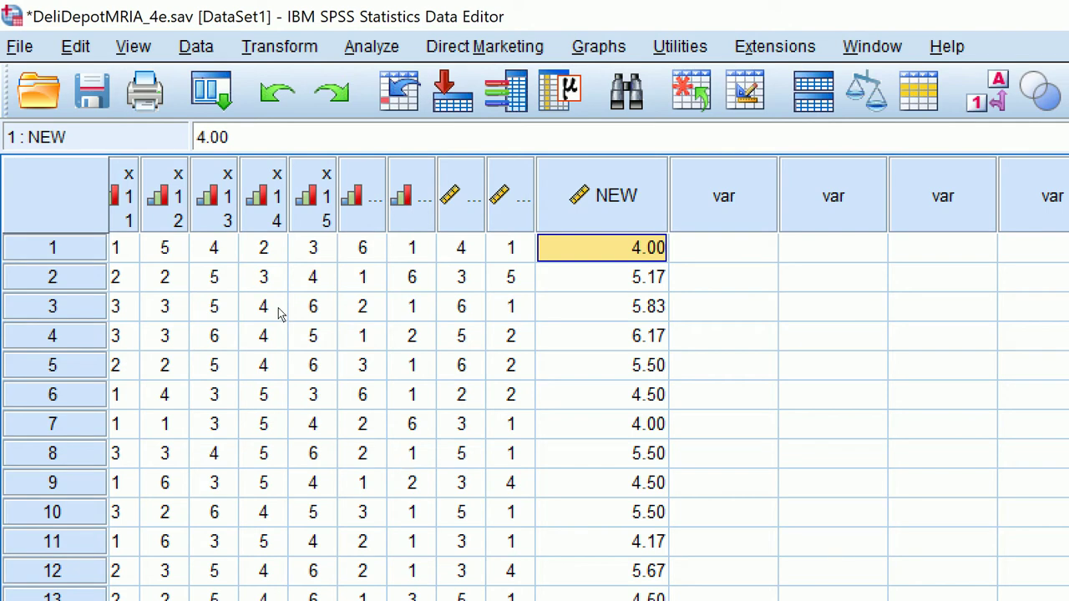
Review the logged commands and the Frequencies statistics for the NEW variable in the output document.
click(293, 106)
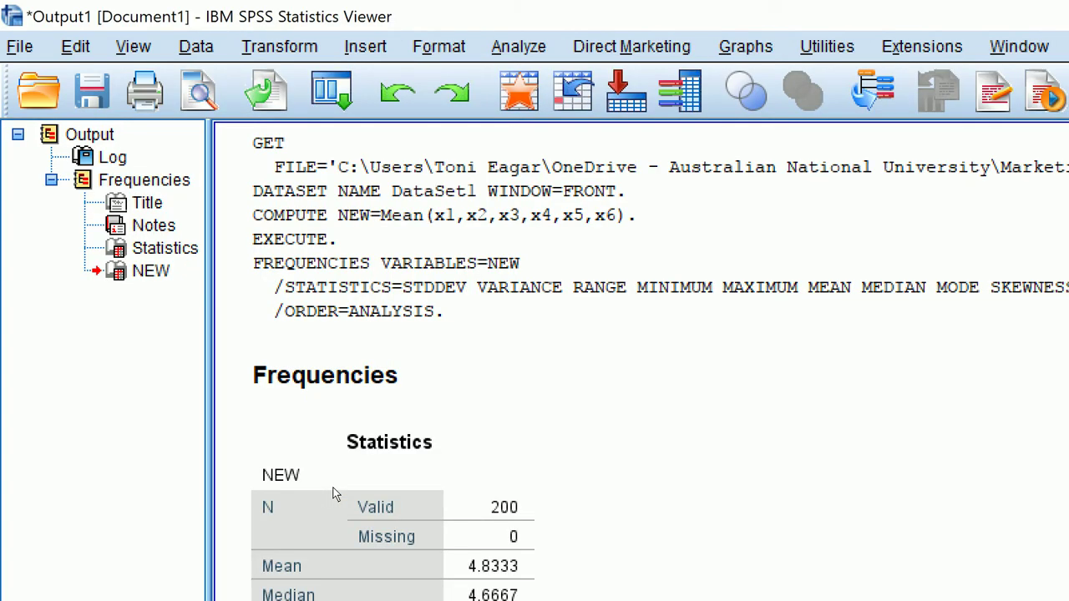
click(311, 133)
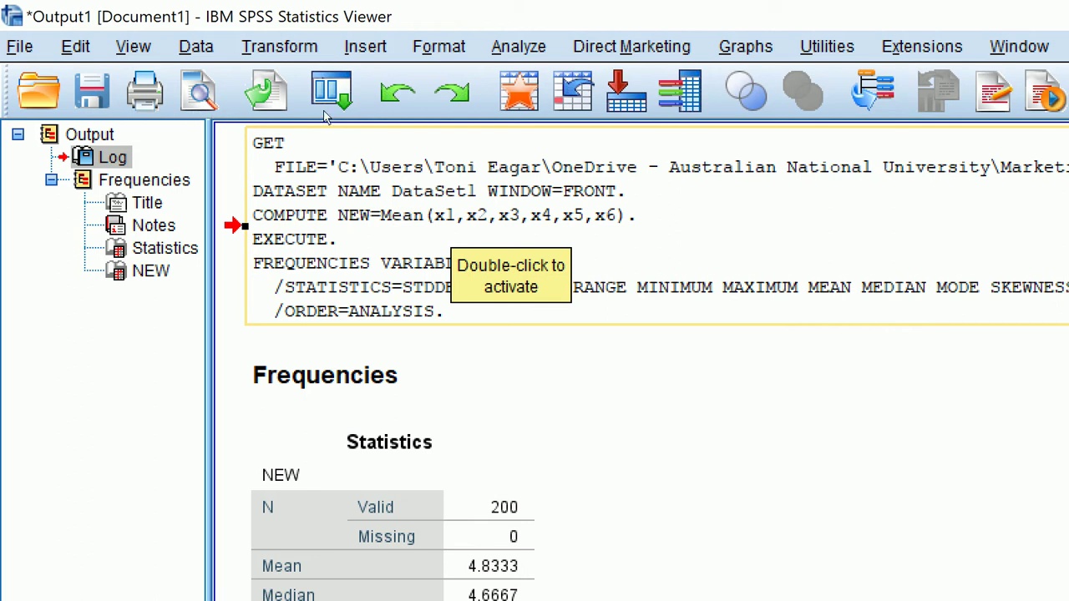
click(233, 231)
scroll(269, 293, down, 2)
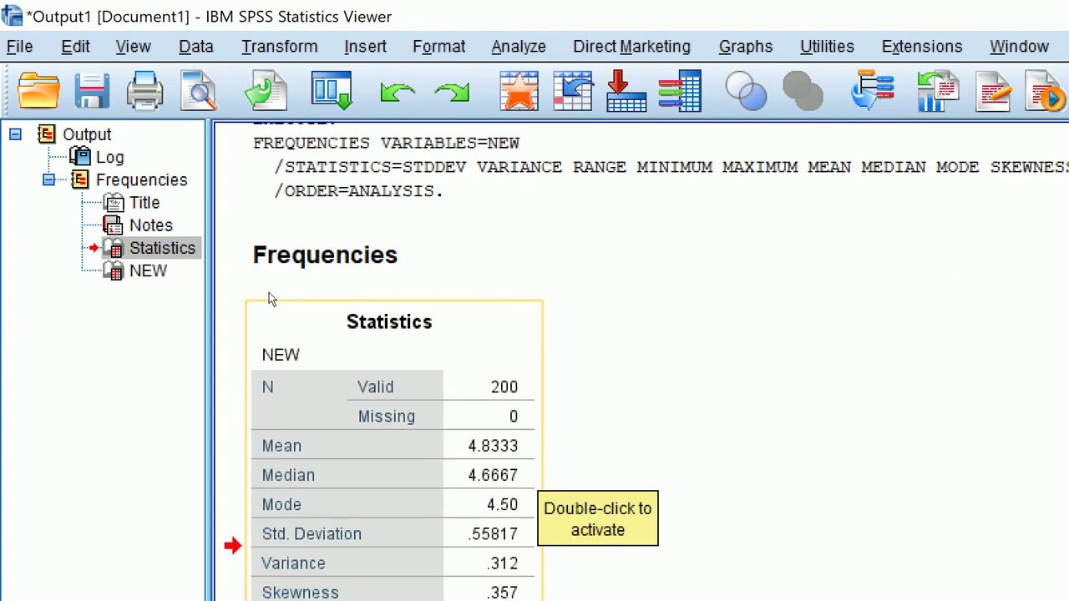
scroll(236, 267, up, 2)
scroll(236, 267, down, 4)
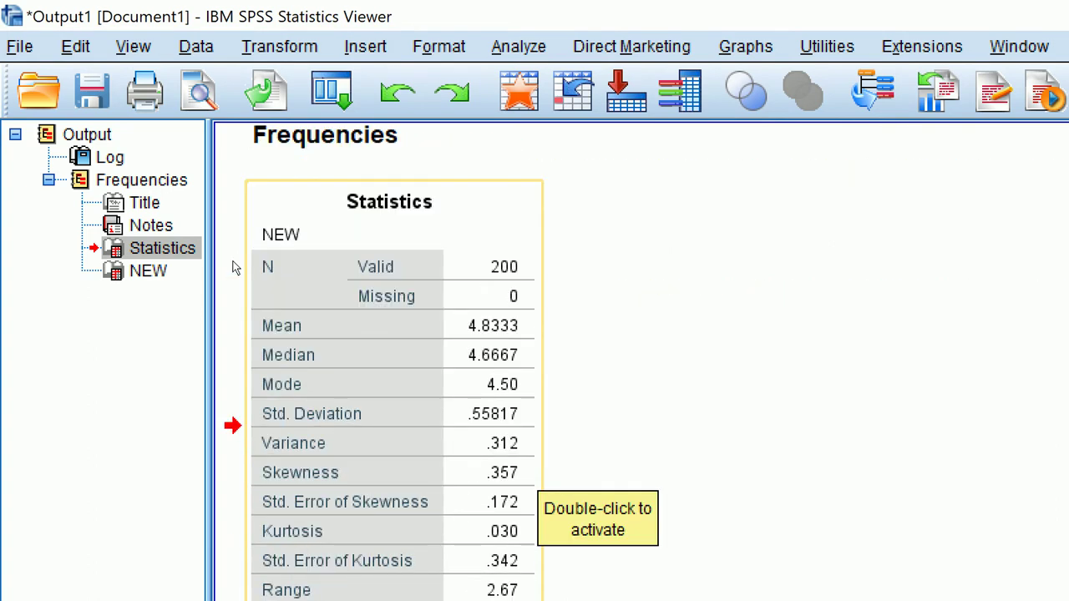
scroll(235, 267, up, 4)
scroll(236, 267, down, 6)
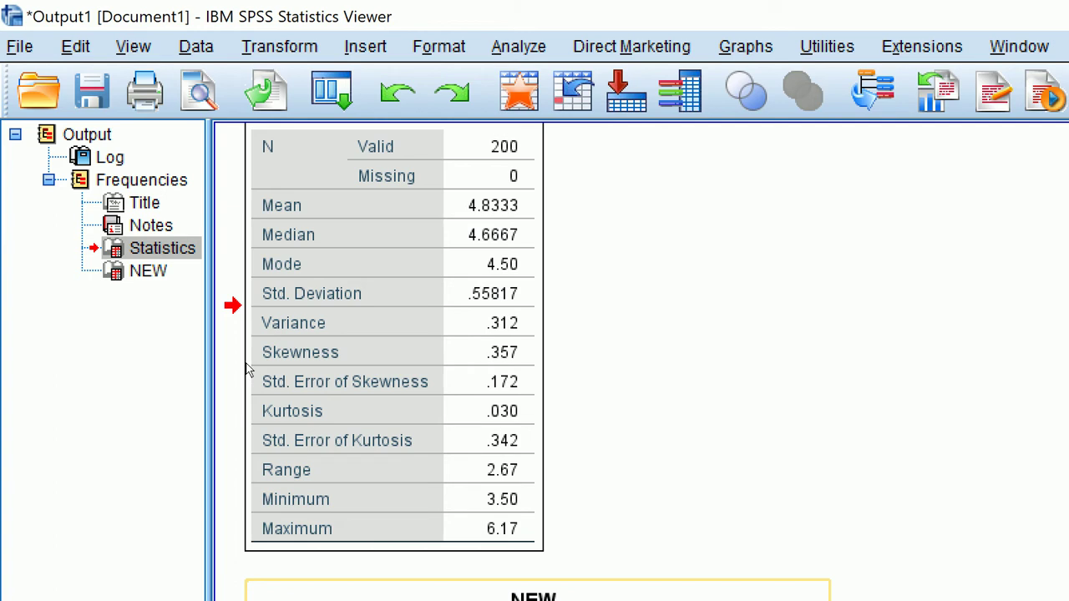
scroll(245, 369, down, 1)
scroll(239, 363, up, 7)
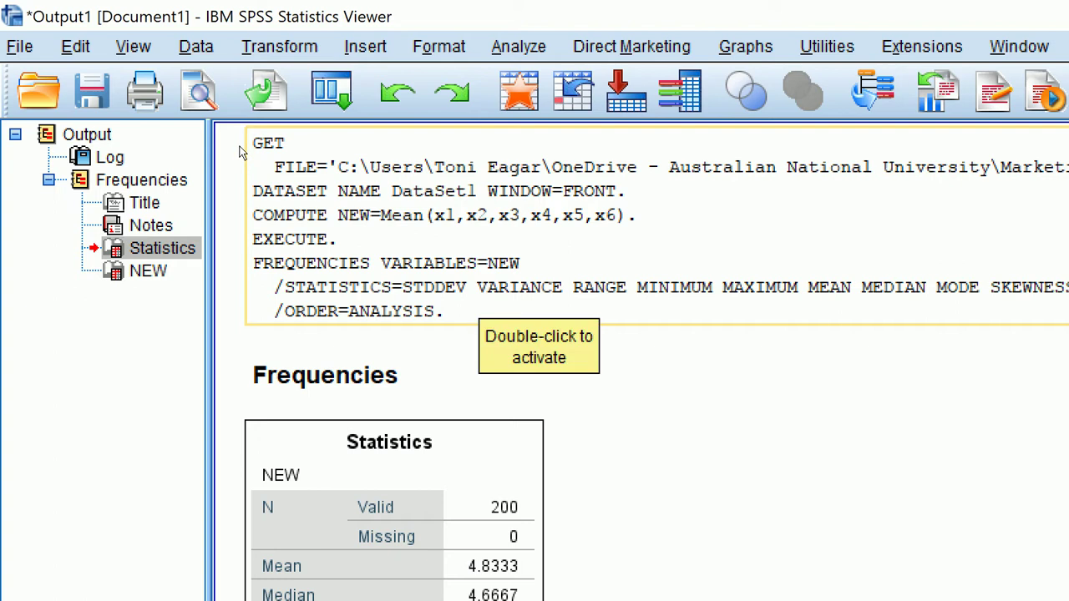
Open the first log for editing and copy all its command text, from GET through /ORDER=ANALYSIS.
double_click(241, 152)
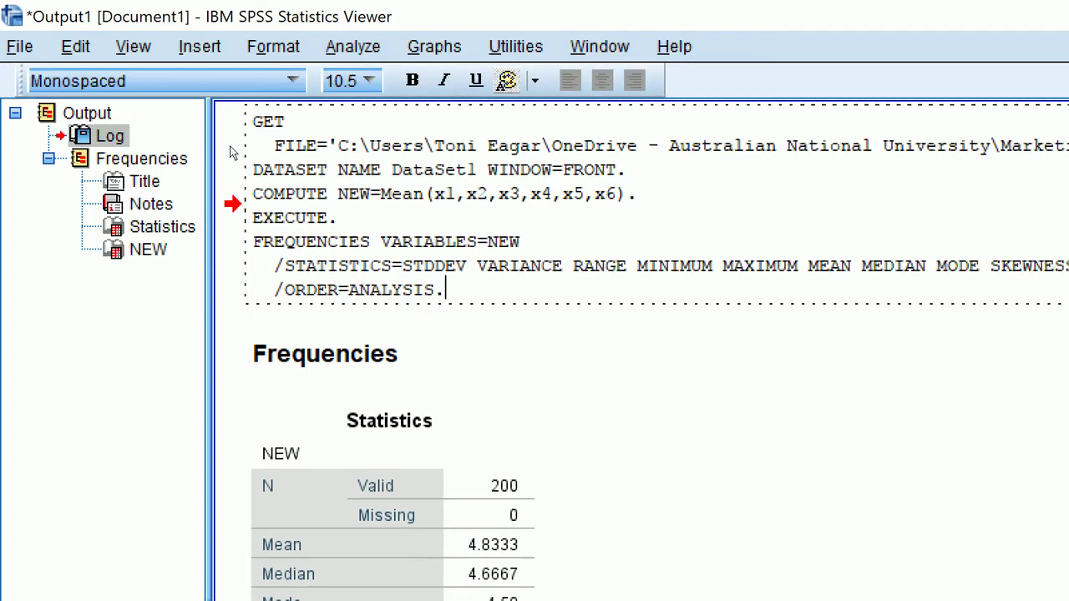
drag(446, 290, 338, 145)
key(shift+Up)
key(shift+Home)
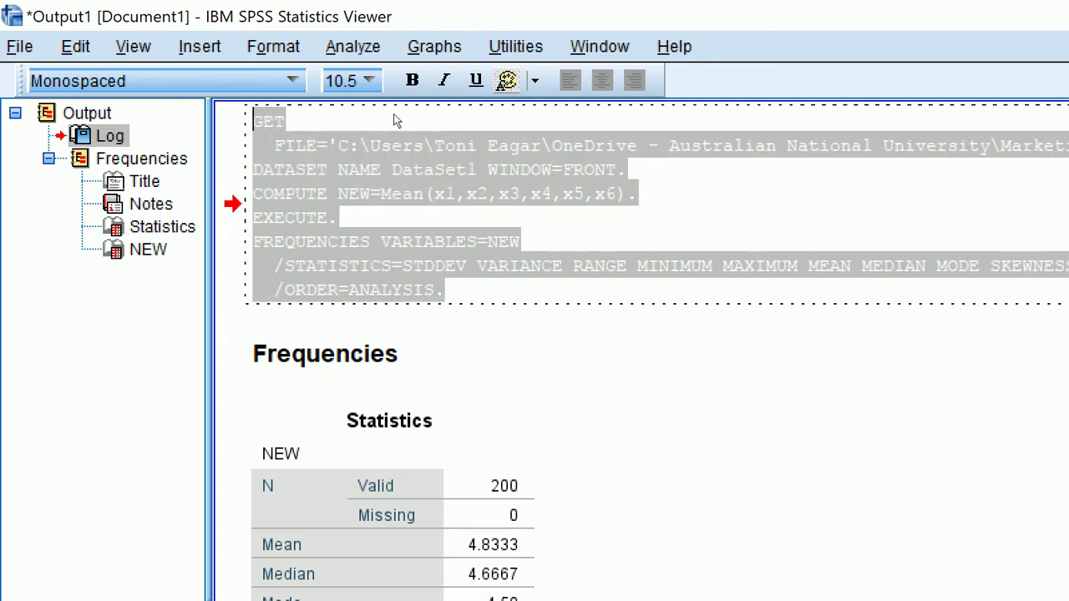
key(ctrl+a)
Create a new syntax file and paste the copied log commands into it, ending with a blank line.
click(12, 35)
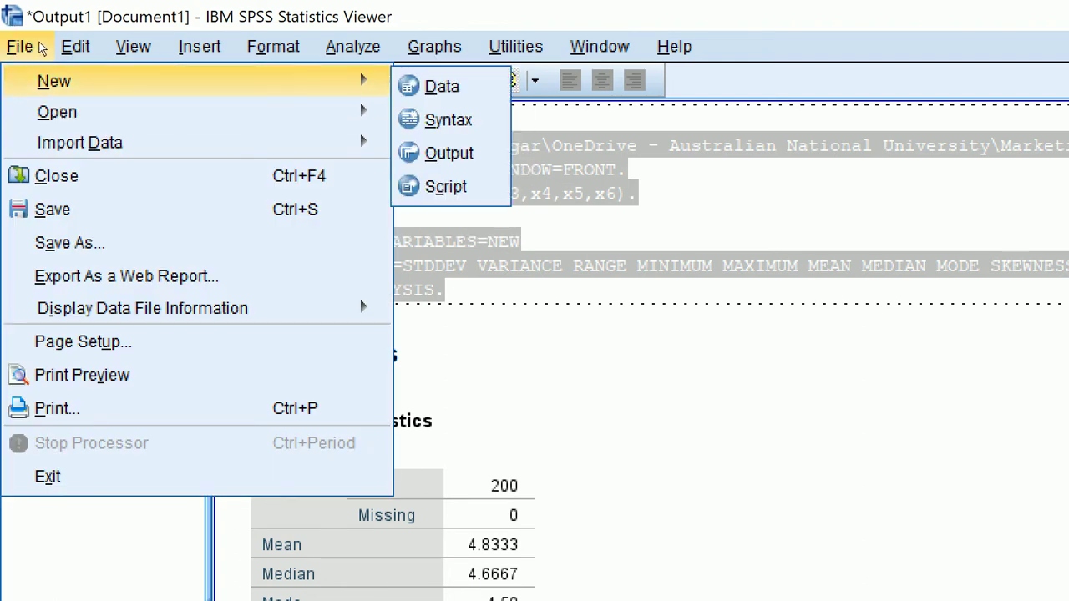
key(Right)
key(Down)
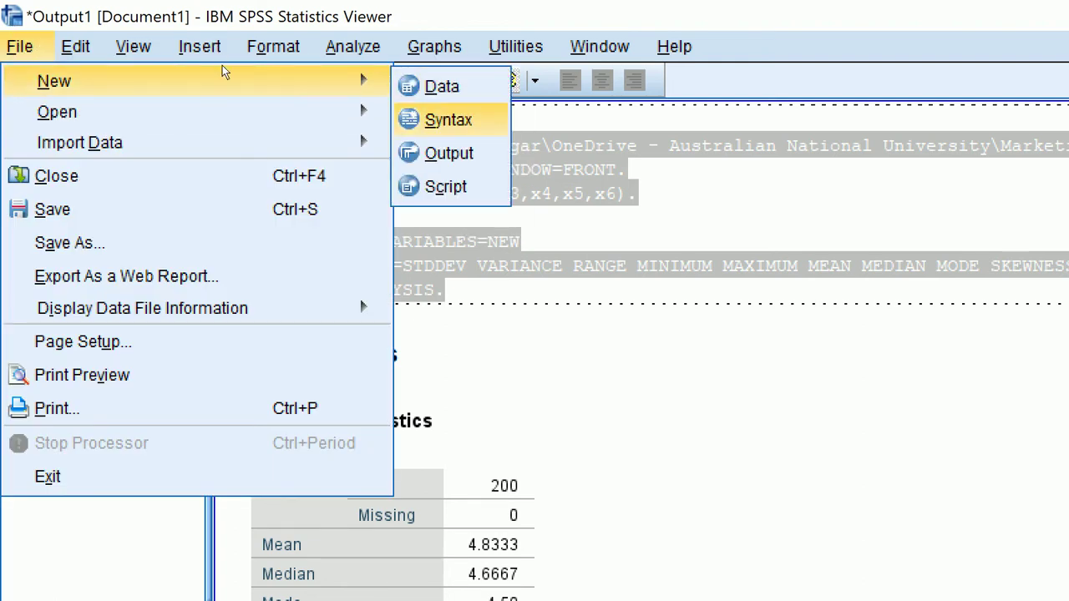
key(Return)
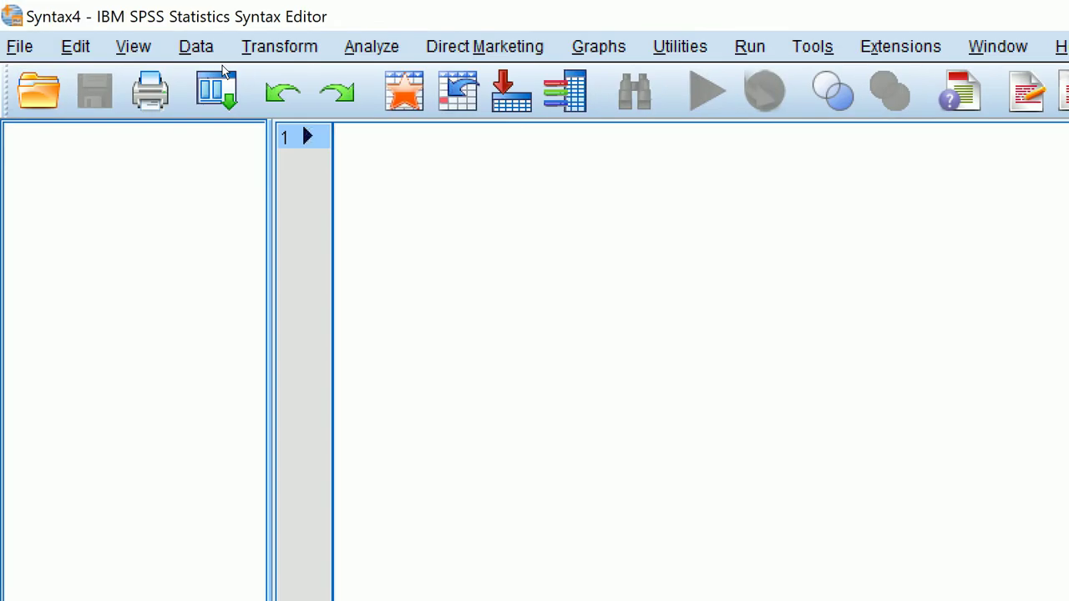
key(ctrl+v)
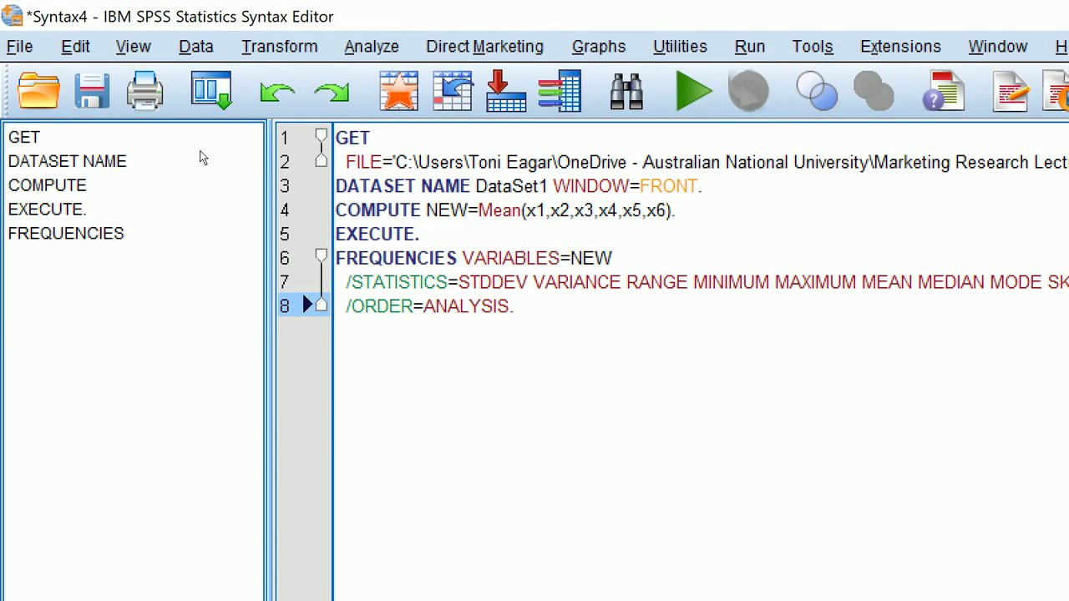
key(Return)
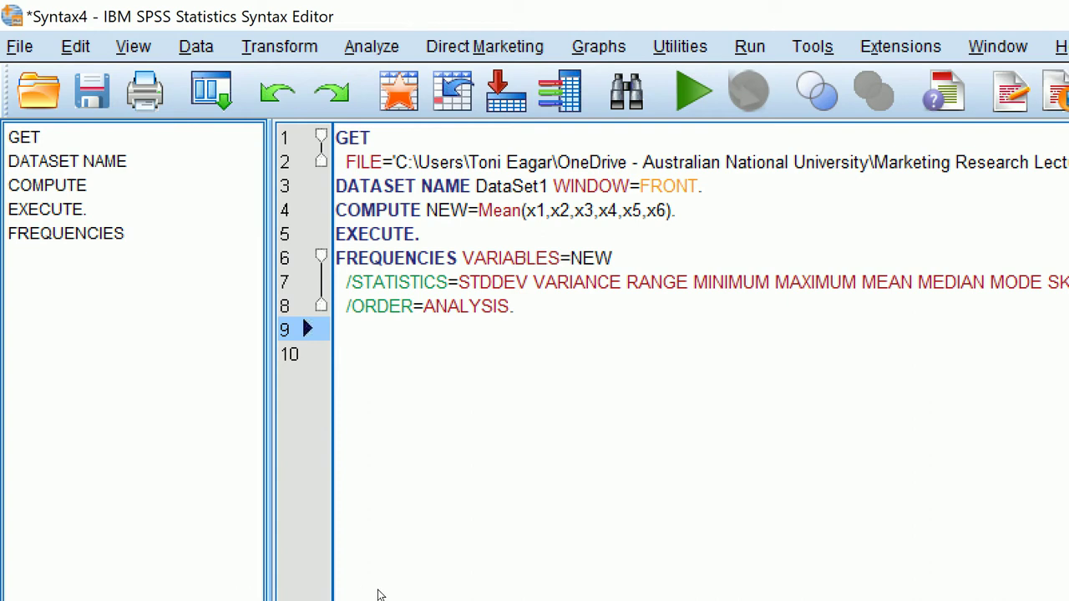
Delete the NEW variable's whole column from the DeliDepotMRIA_4e.sav dataset.
key(alt+Tab)
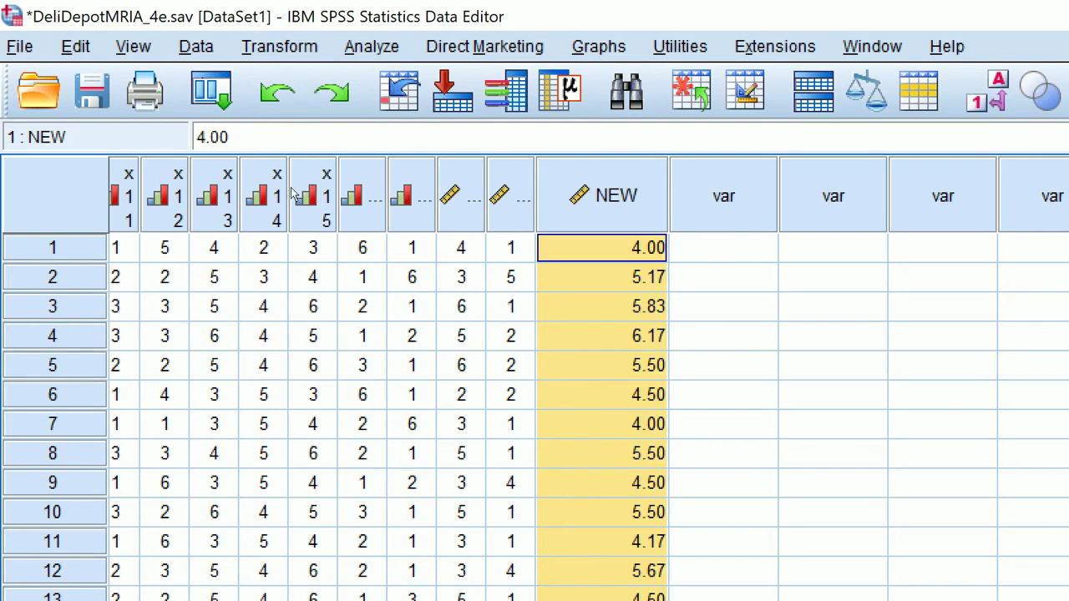
click(305, 99)
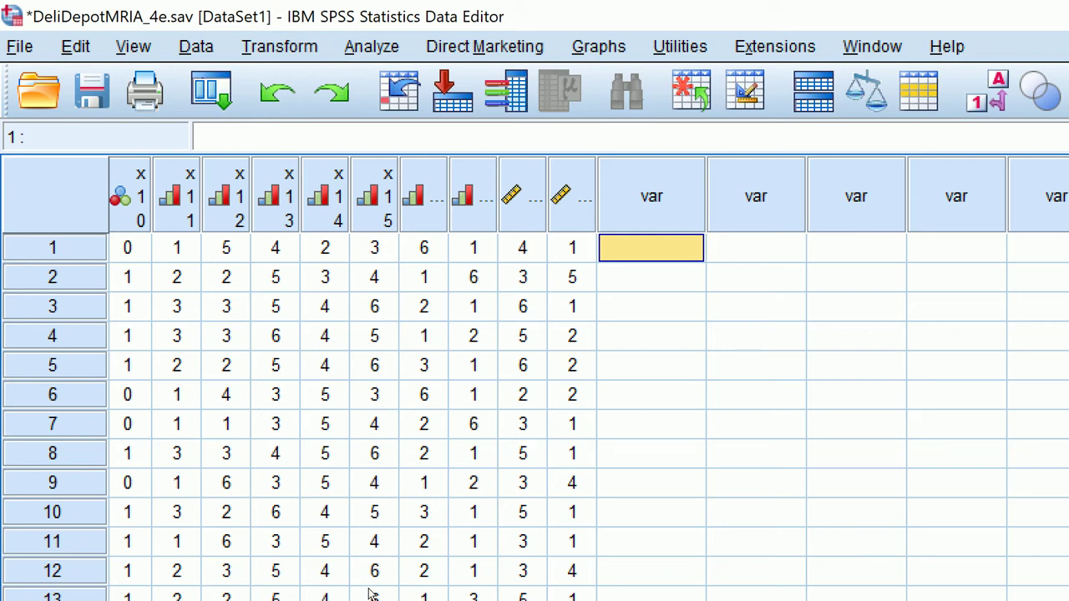
Run all the pasted syntax from GET to /ORDER=ANALYSIS and locate the recomputed NEW variable in the opened dataset.
key(alt+Tab)
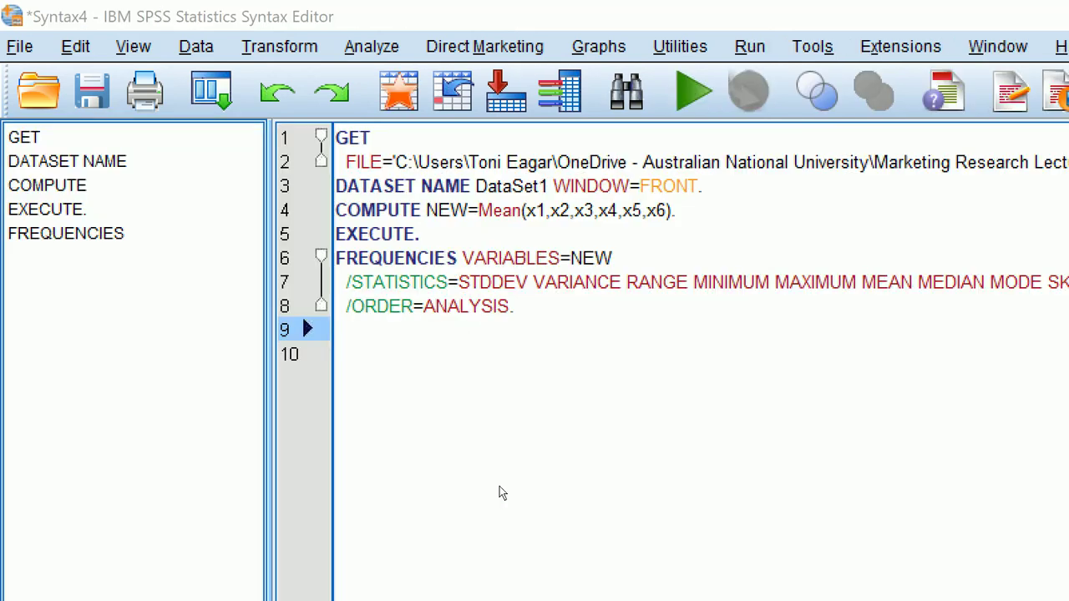
click(500, 486)
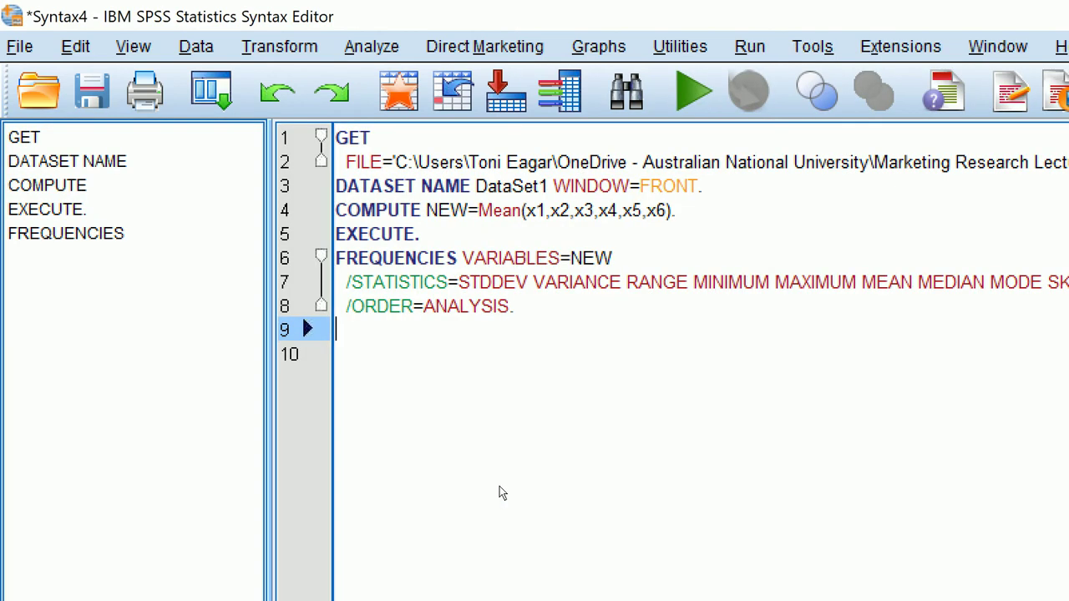
key(ctrl+Home)
mouse_move(336, 137)
mouse_down()
mouse_move(498, 257)
mouse_move(519, 307)
mouse_up()
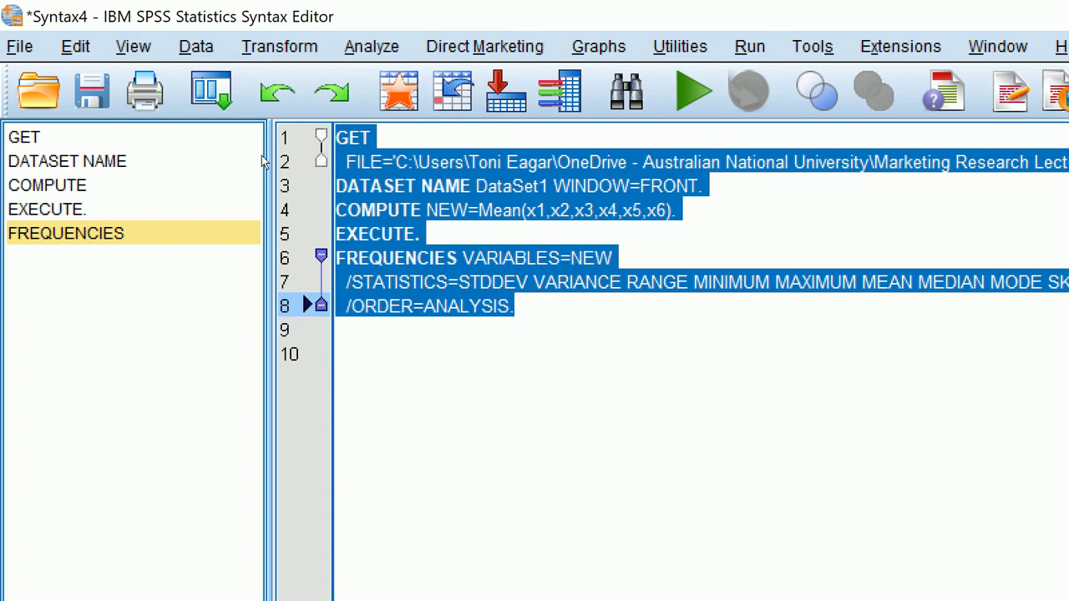
key(ctrl+r)
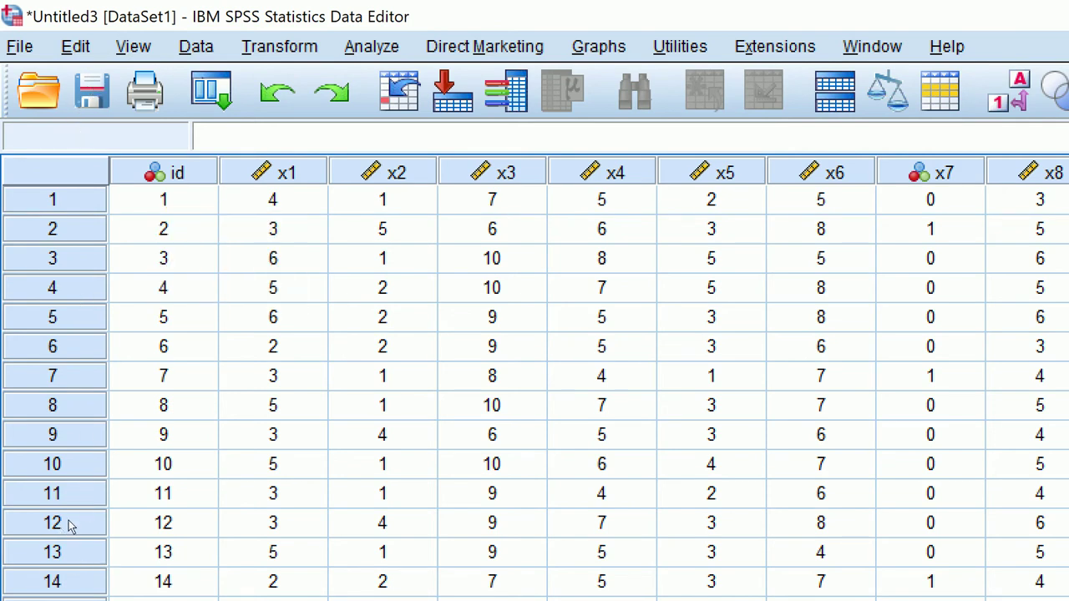
scroll(74, 530, right, 1)
scroll(453, 512, right, 10)
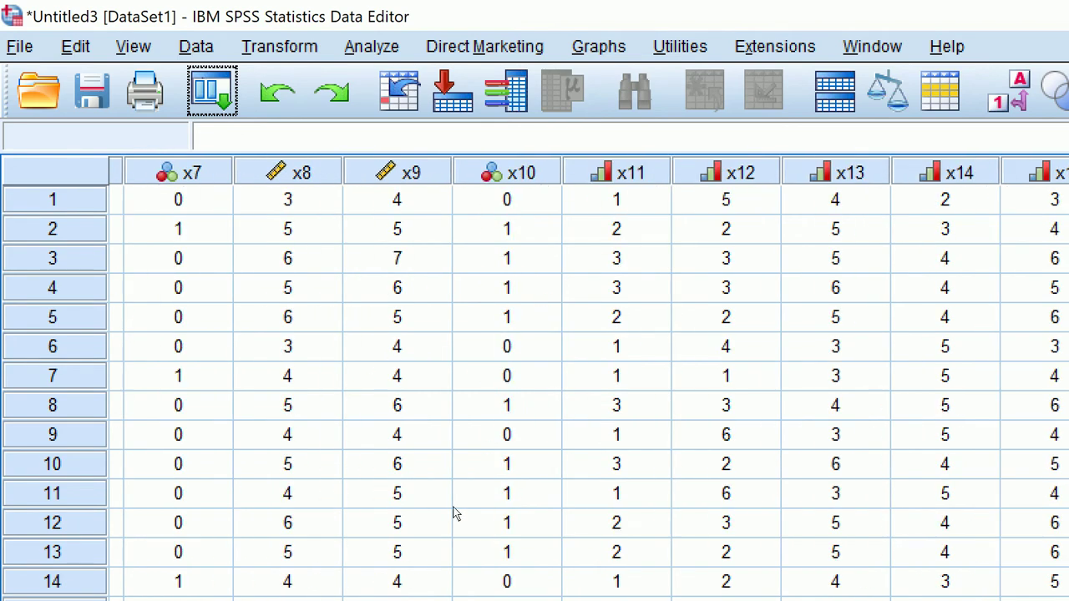
scroll(716, 499, right, 6)
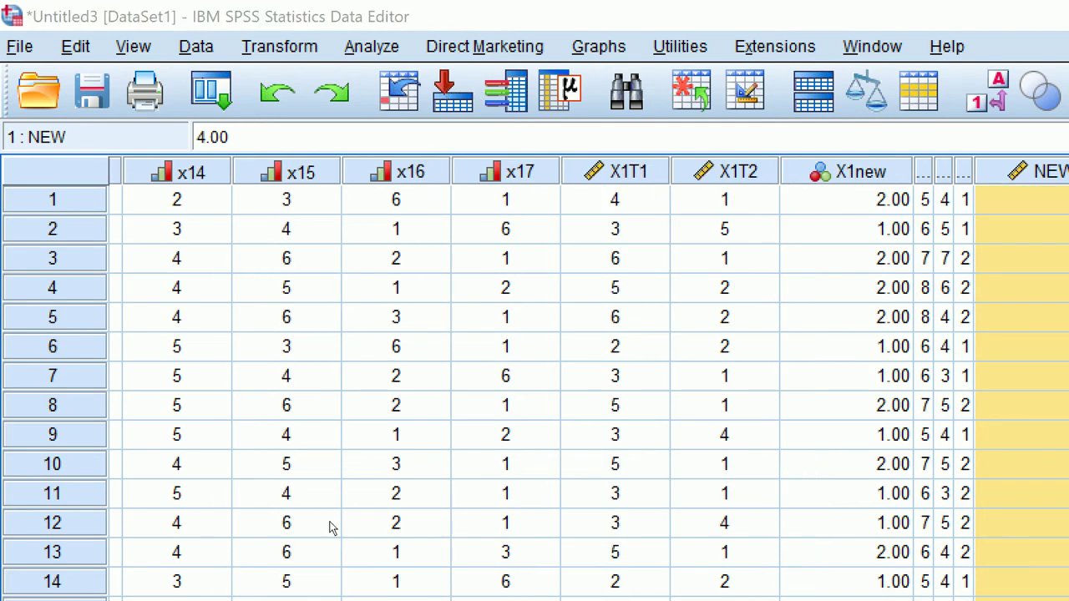
Examine the output of the syntax run, covering the NEW statistics table and the log for the GET FILE command.
key(alt+Tab)
key(alt+Tab)
key(alt+Tab)
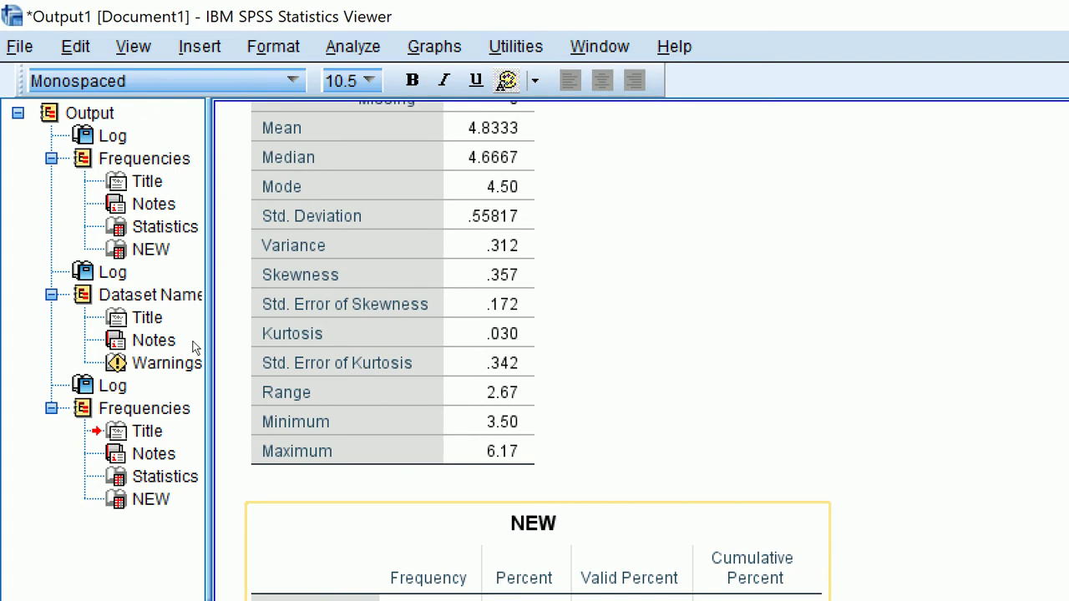
scroll(318, 283, up, 3)
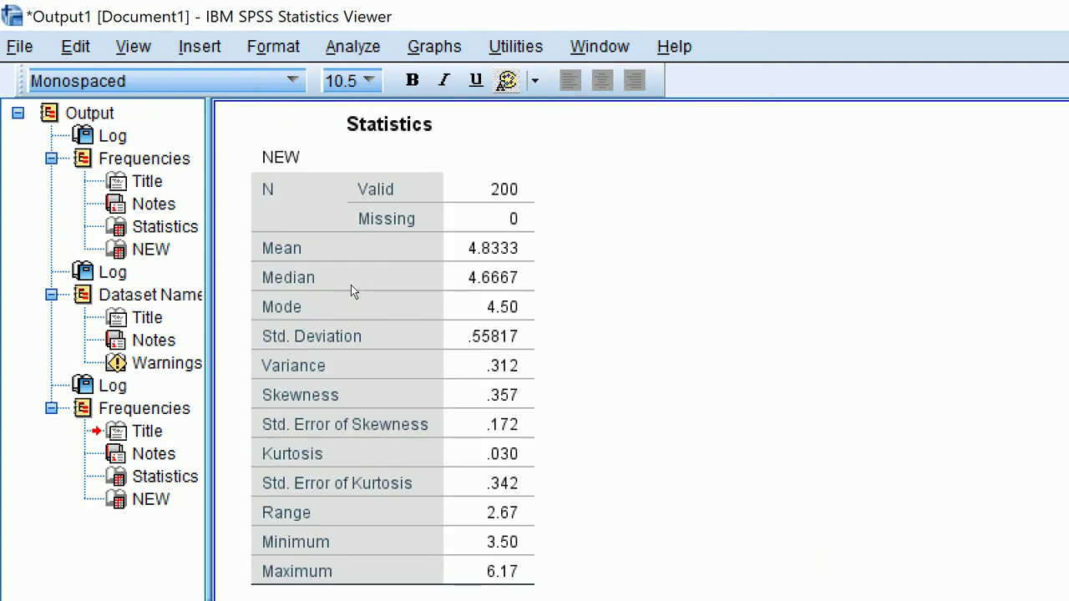
scroll(351, 285, down, 3)
scroll(351, 285, up, 2)
scroll(351, 284, up, 9)
scroll(351, 290, up, 12)
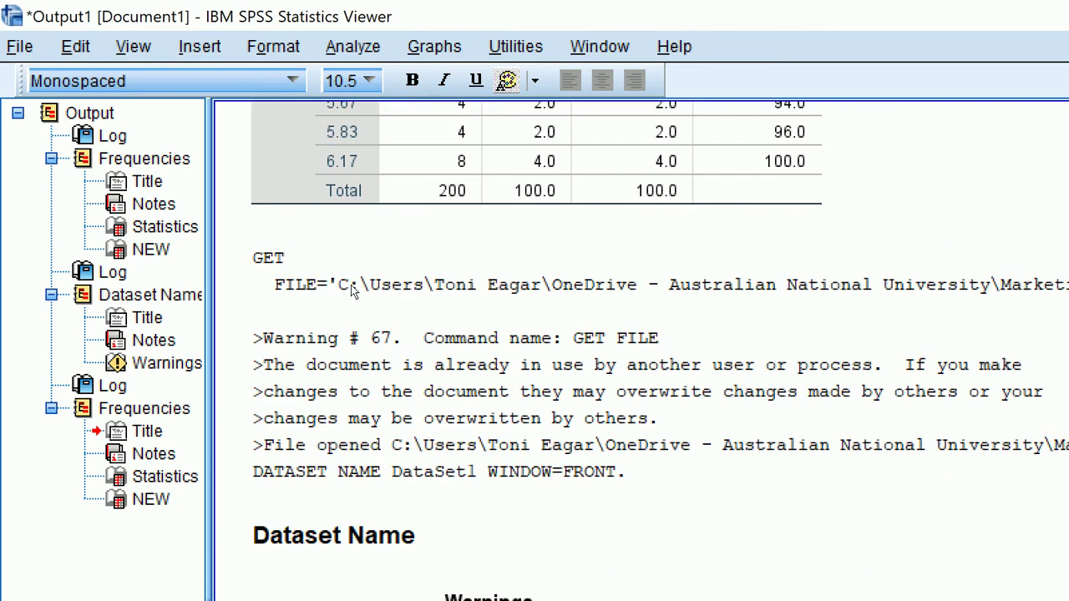
click(381, 252)
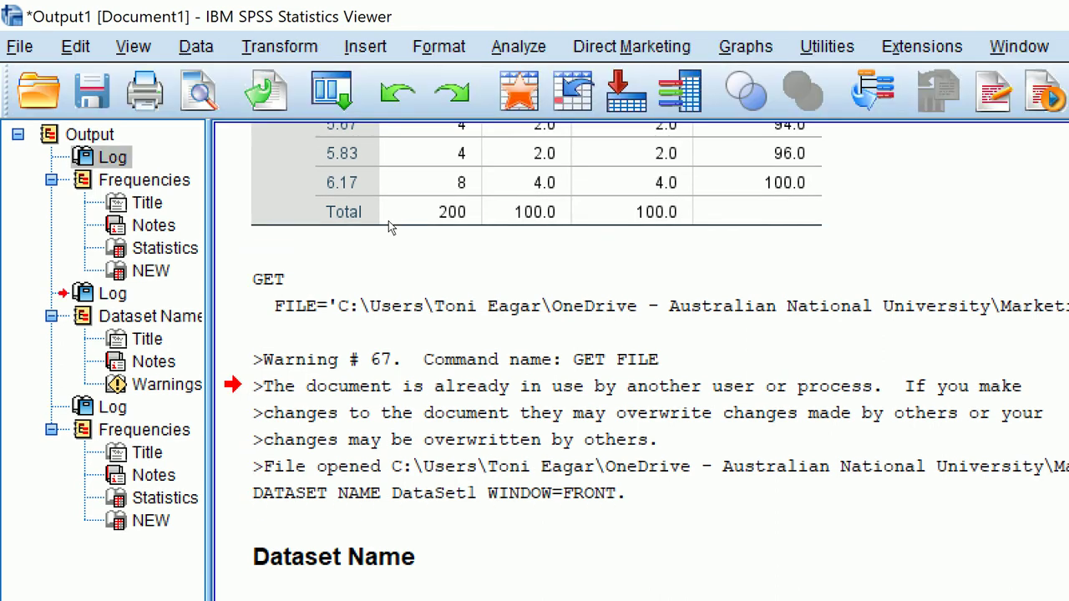